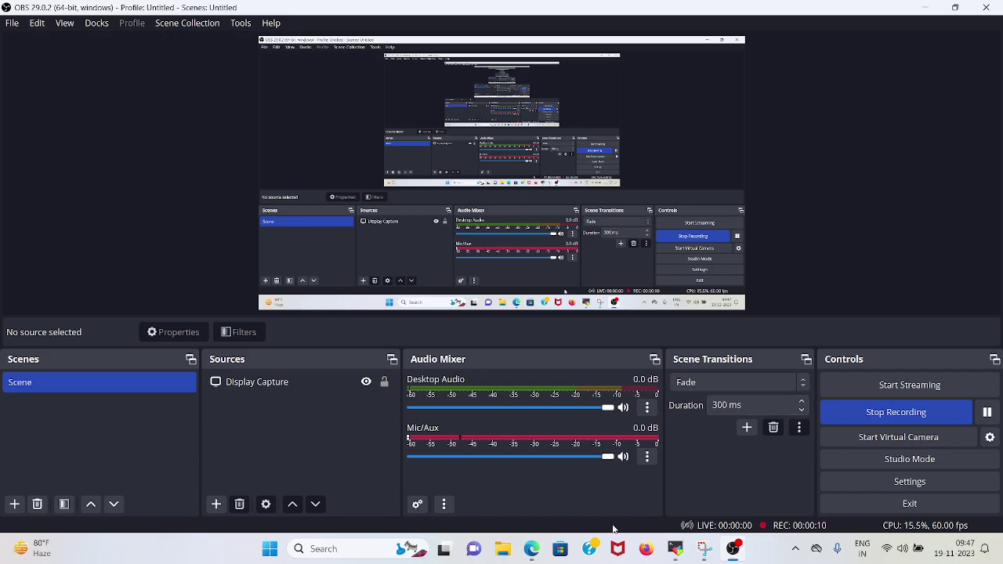
Switch to Nagios XI in the browser, search the configuration wizards for "ftp" and start the FTP Server wizard.
{"action": "left_click", "coordinate": [531, 548]}
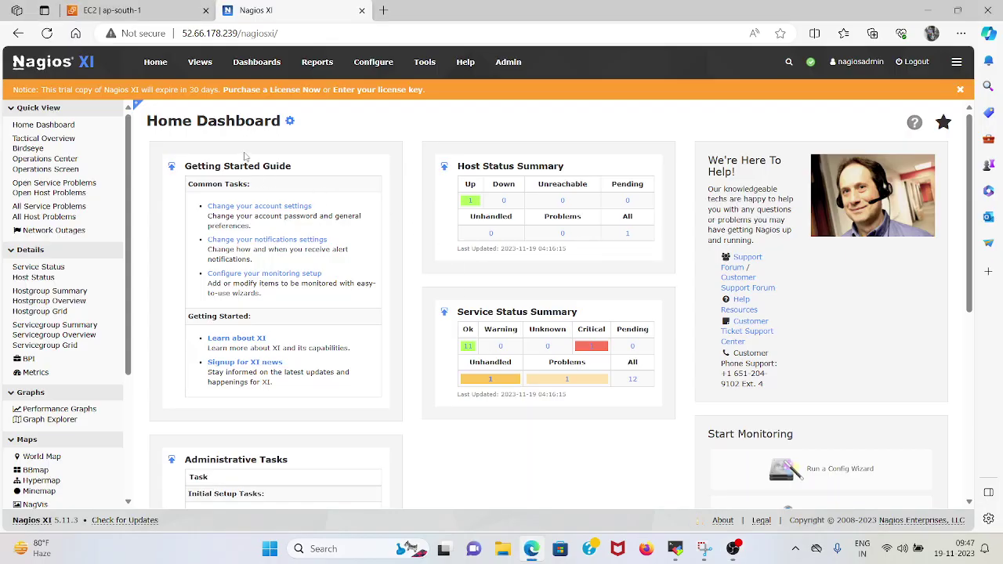
{"action": "mouse_move", "coordinate": [372, 65]}
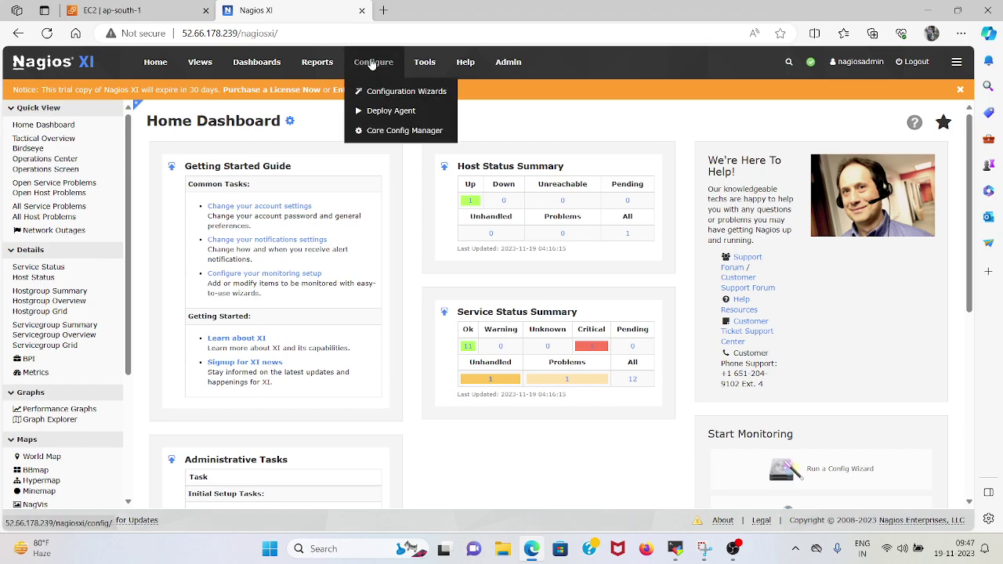
{"action": "left_click", "coordinate": [379, 132]}
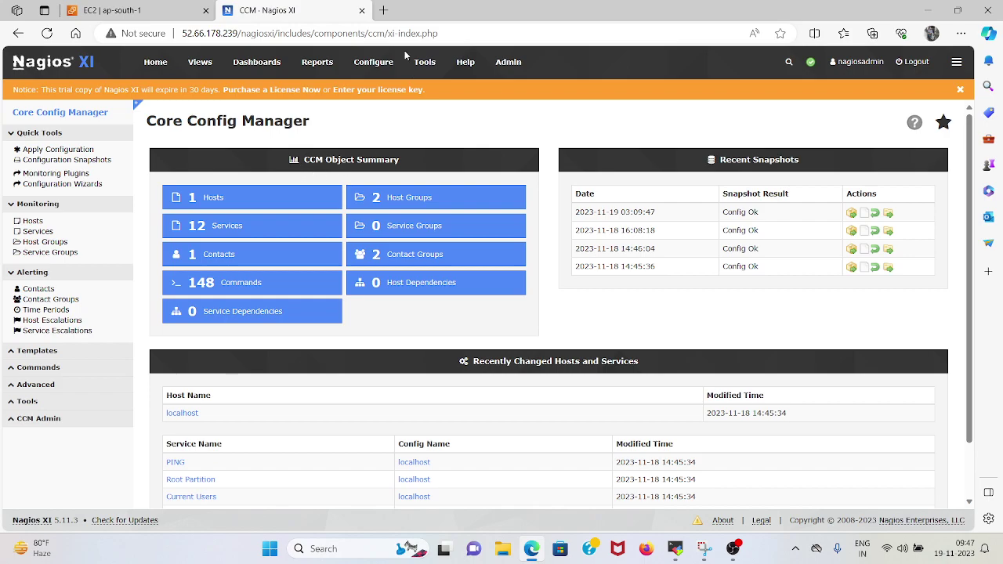
{"action": "mouse_move", "coordinate": [370, 71]}
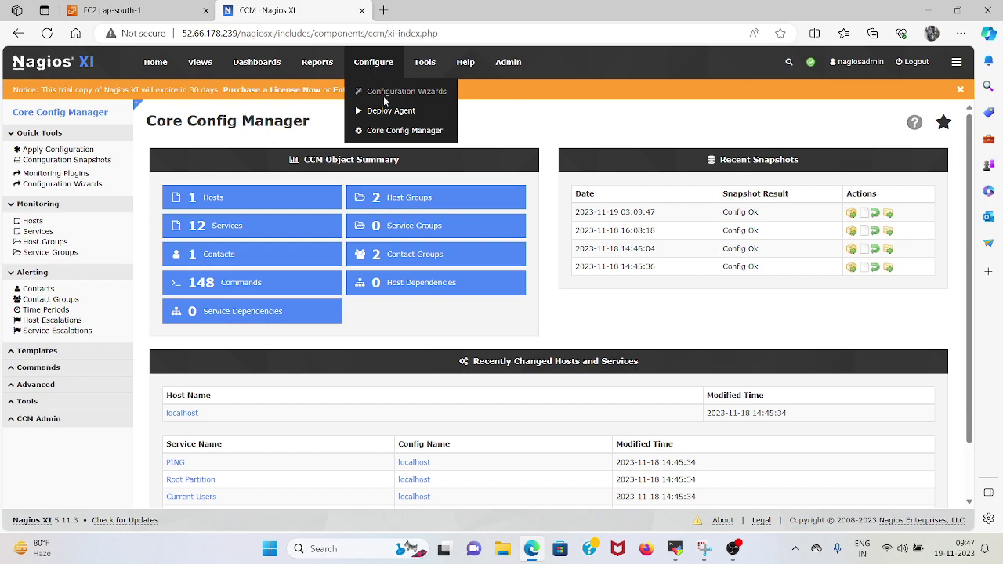
{"action": "left_click", "coordinate": [392, 93]}
{"action": "left_click", "coordinate": [240, 189]}
{"action": "type", "text": "ftp"}
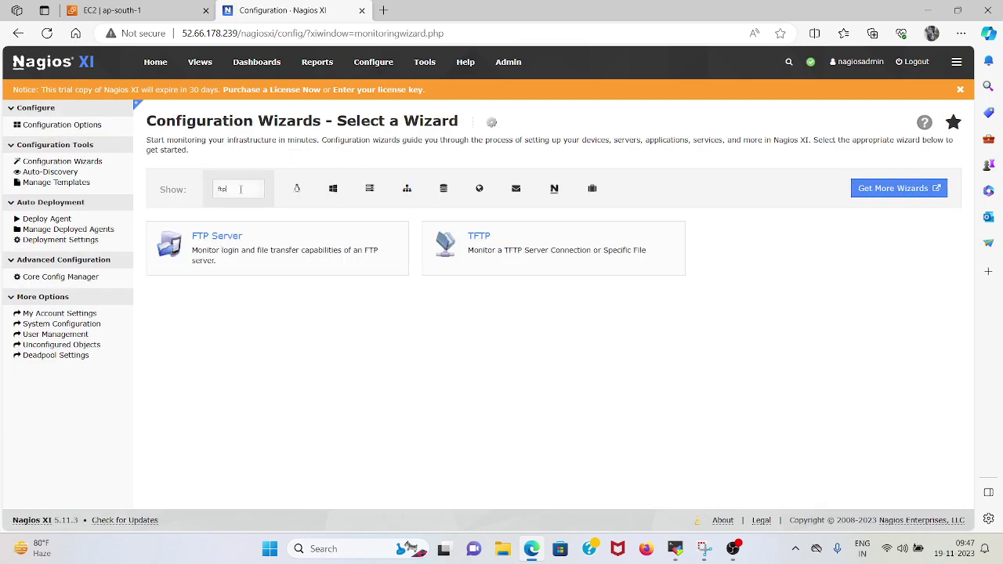
{"action": "left_click", "coordinate": [208, 237]}
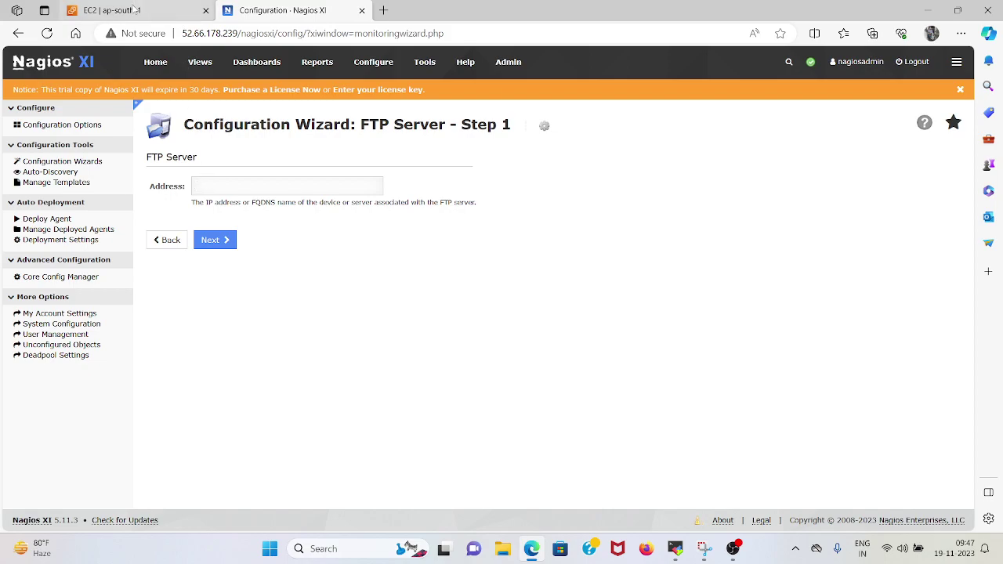
In the AWS EC2 console, open the inbound rules of the FTP_Server instance's security group for editing.
{"action": "left_click", "coordinate": [137, 9]}
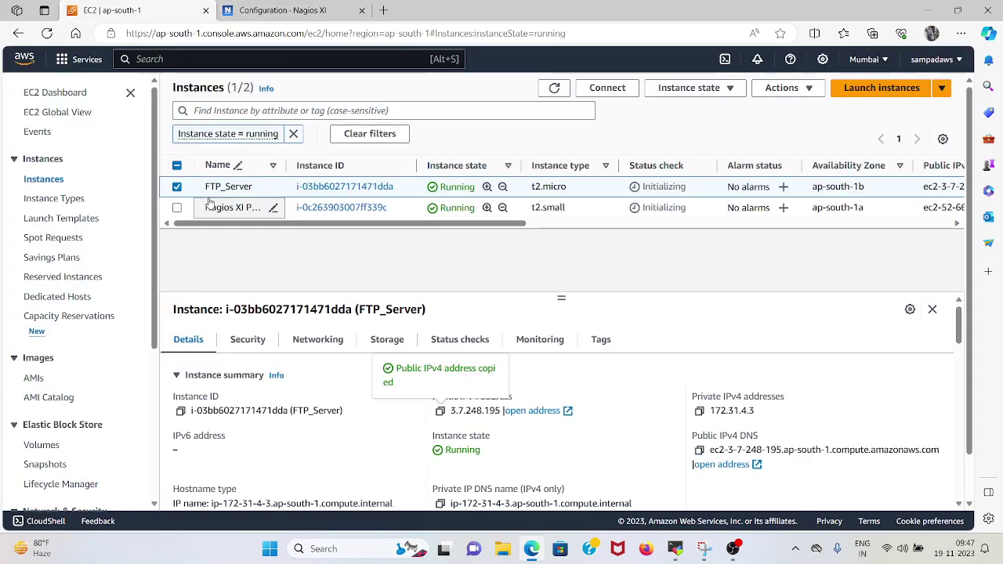
{"action": "left_click", "coordinate": [247, 340]}
{"action": "scroll", "coordinate": [301, 336], "scroll_direction": "down", "scroll_amount": 1}
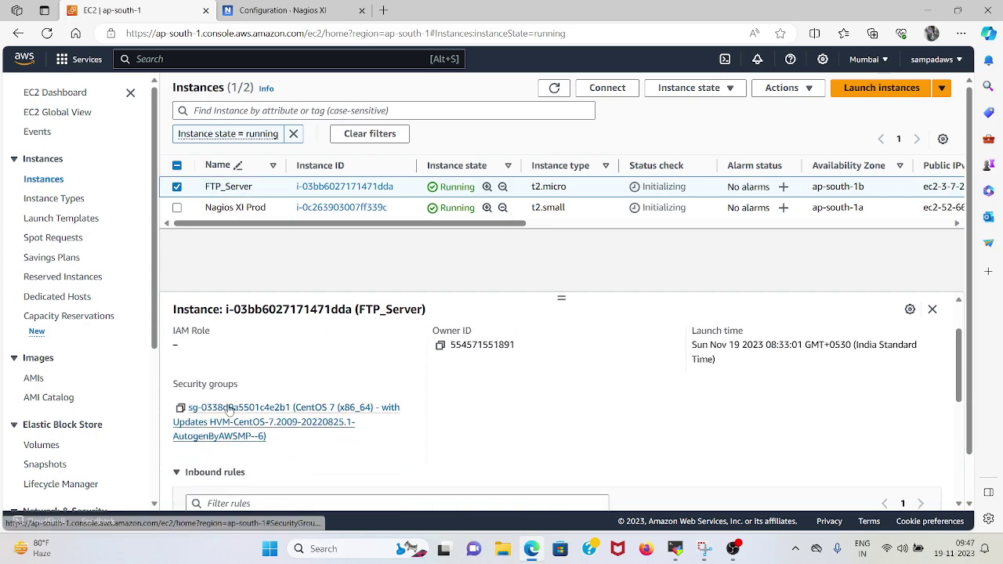
{"action": "left_click", "coordinate": [237, 408]}
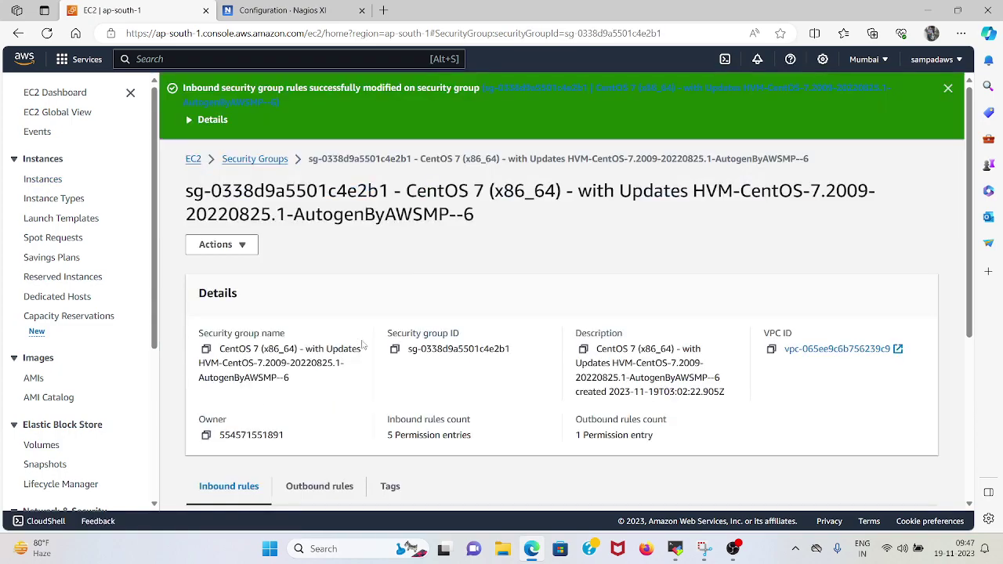
{"action": "scroll", "coordinate": [520, 419], "scroll_direction": "down", "scroll_amount": 3}
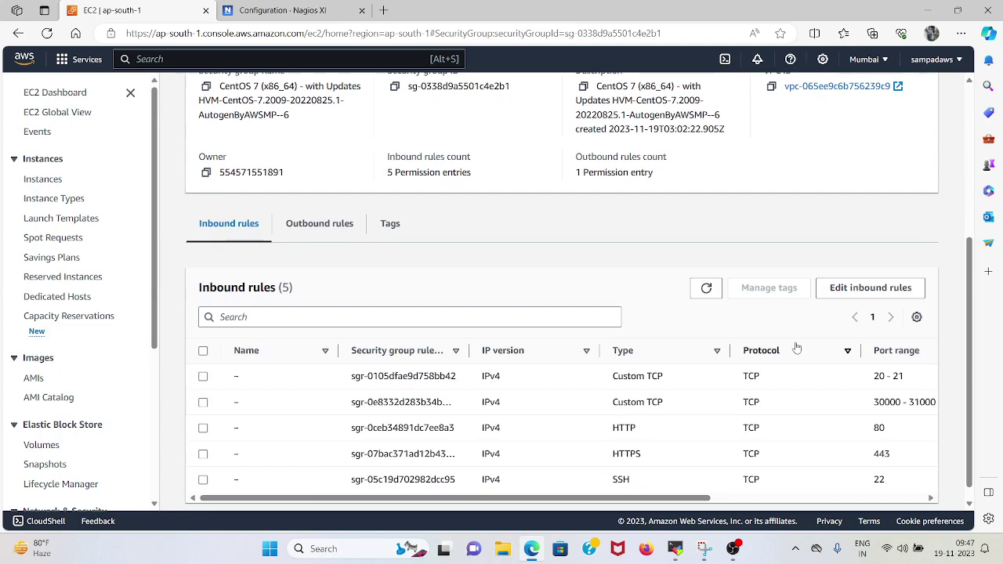
{"action": "left_click", "coordinate": [846, 288]}
{"action": "scroll", "coordinate": [368, 366], "scroll_direction": "down", "scroll_amount": 3}
{"action": "scroll", "coordinate": [368, 366], "scroll_direction": "down", "scroll_amount": 1}
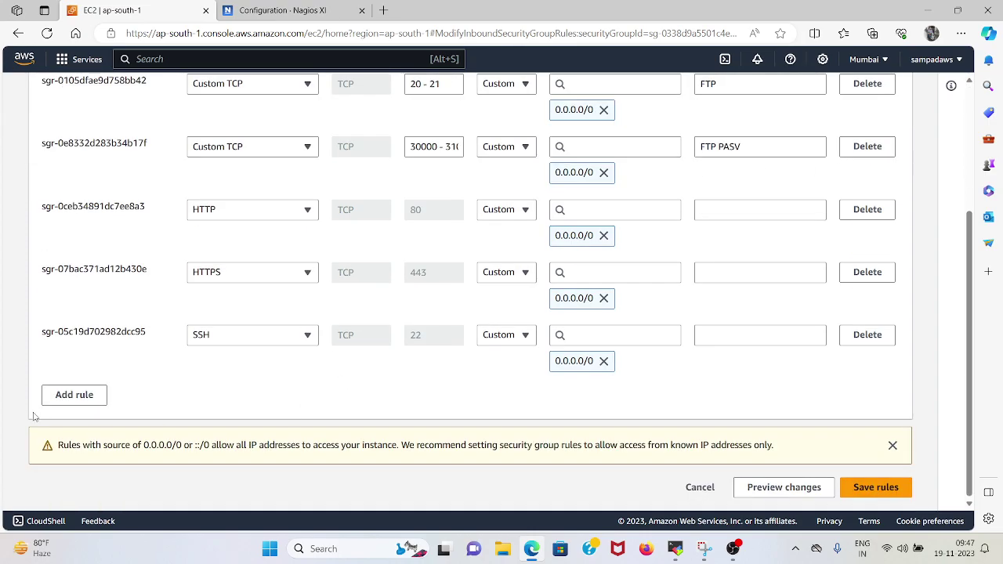
Add an inbound rule allowing All ICMP - IPv4 from 0.0.0.0/0 and save the security group rules.
{"action": "left_click", "coordinate": [74, 395]}
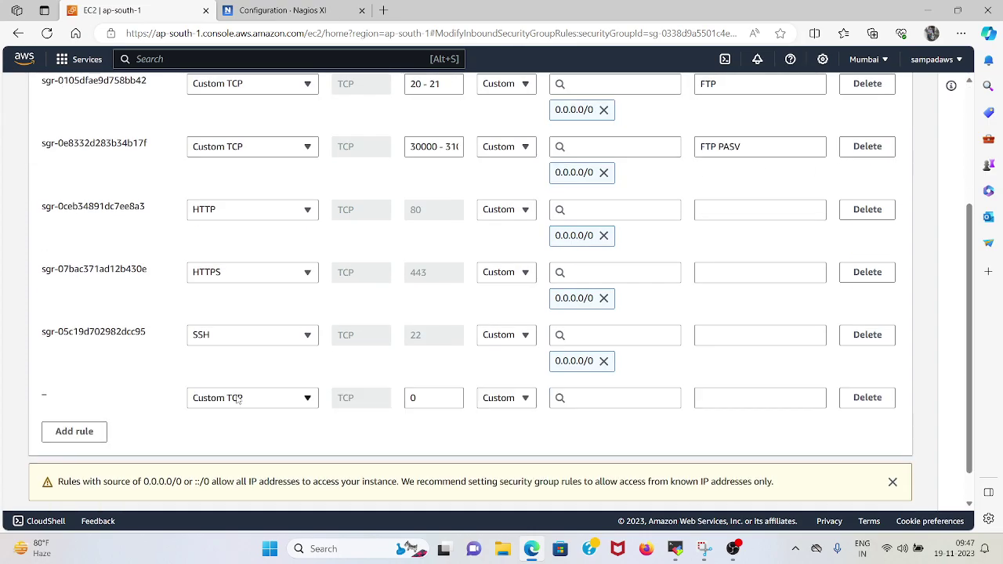
{"action": "left_click", "coordinate": [305, 404]}
{"action": "left_click", "coordinate": [252, 266]}
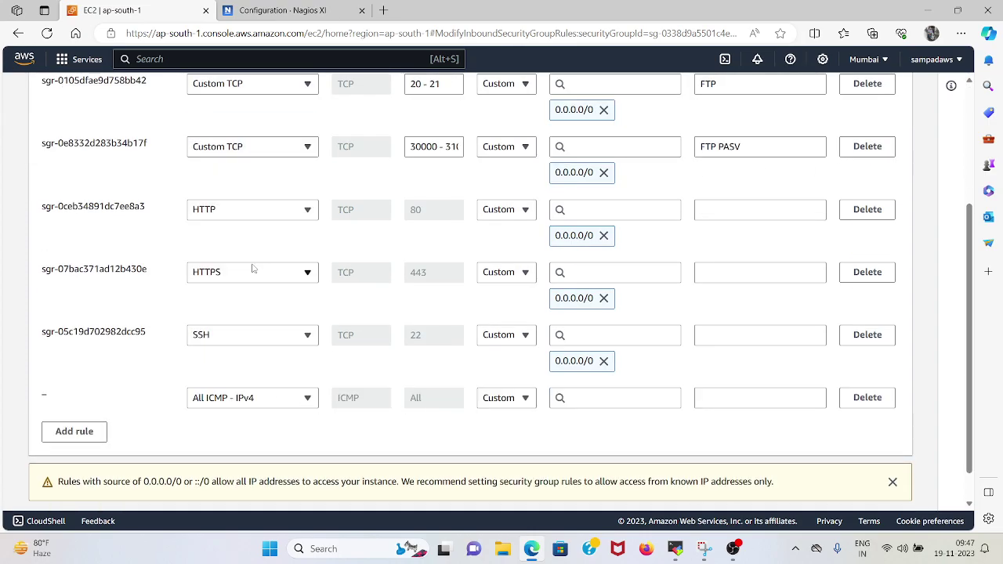
{"action": "left_click", "coordinate": [596, 397]}
{"action": "left_click", "coordinate": [595, 147]}
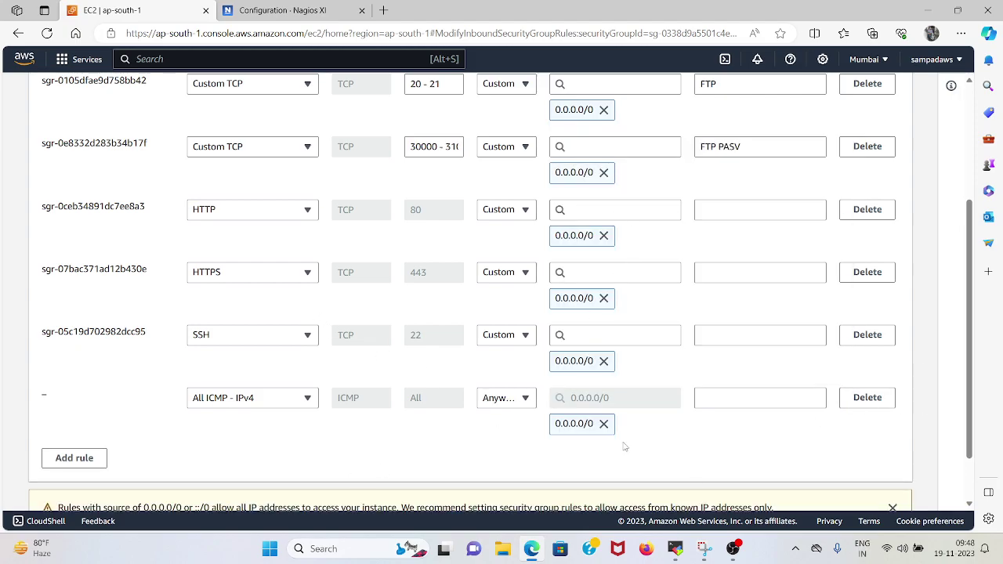
{"action": "scroll", "coordinate": [666, 478], "scroll_direction": "down", "scroll_amount": 2}
{"action": "left_click", "coordinate": [874, 487]}
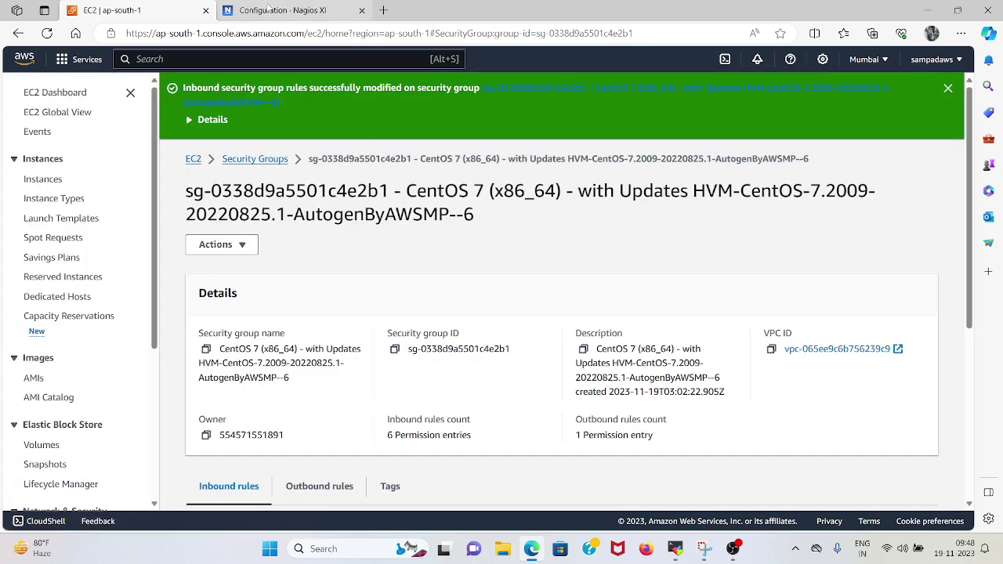
Return to the running instances and copy the private IPv4 address of FTP_Server.
{"action": "left_click", "coordinate": [193, 160]}
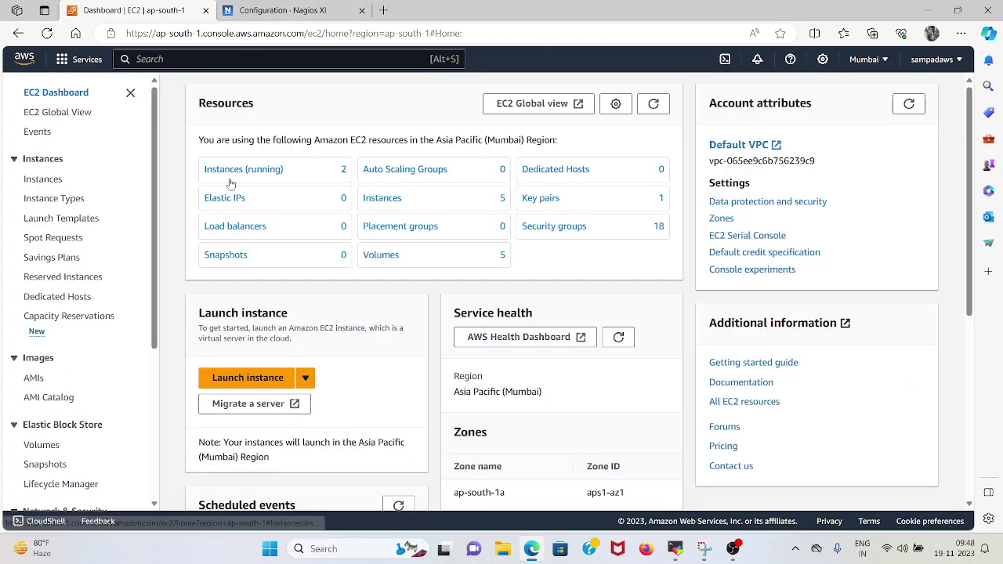
{"action": "left_click", "coordinate": [242, 169]}
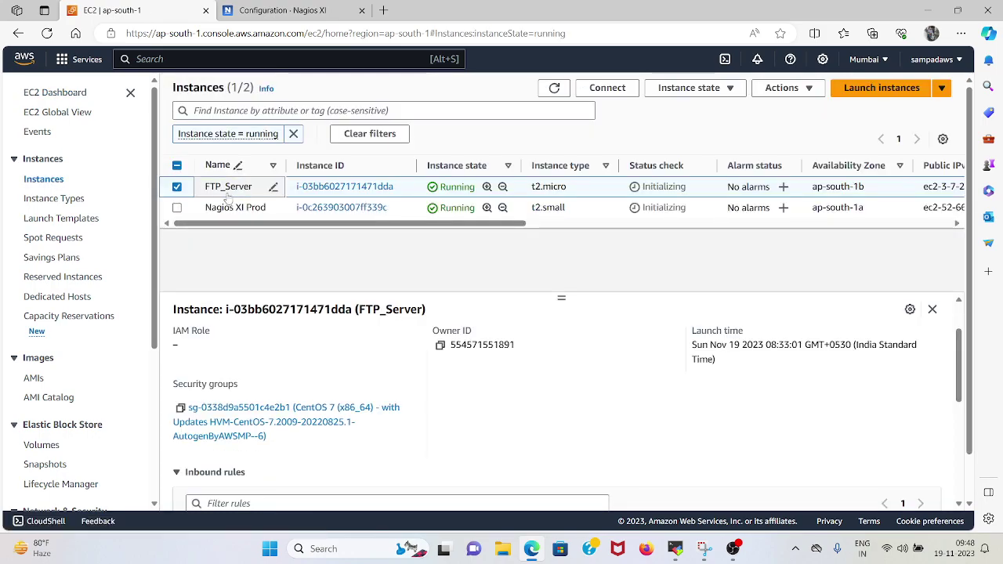
{"action": "scroll", "coordinate": [312, 378], "scroll_direction": "up", "scroll_amount": 2}
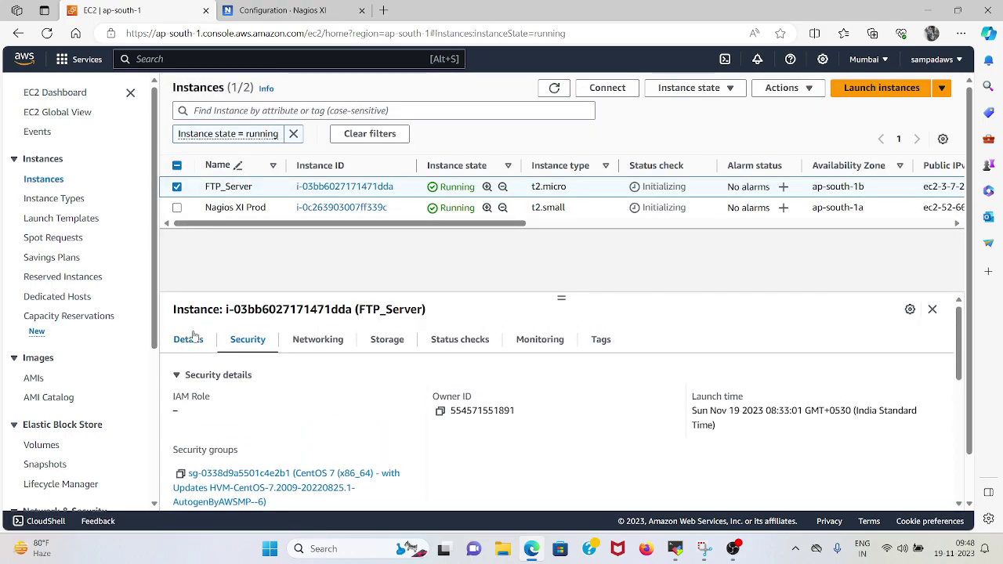
{"action": "left_click", "coordinate": [188, 339]}
{"action": "left_click", "coordinate": [699, 411]}
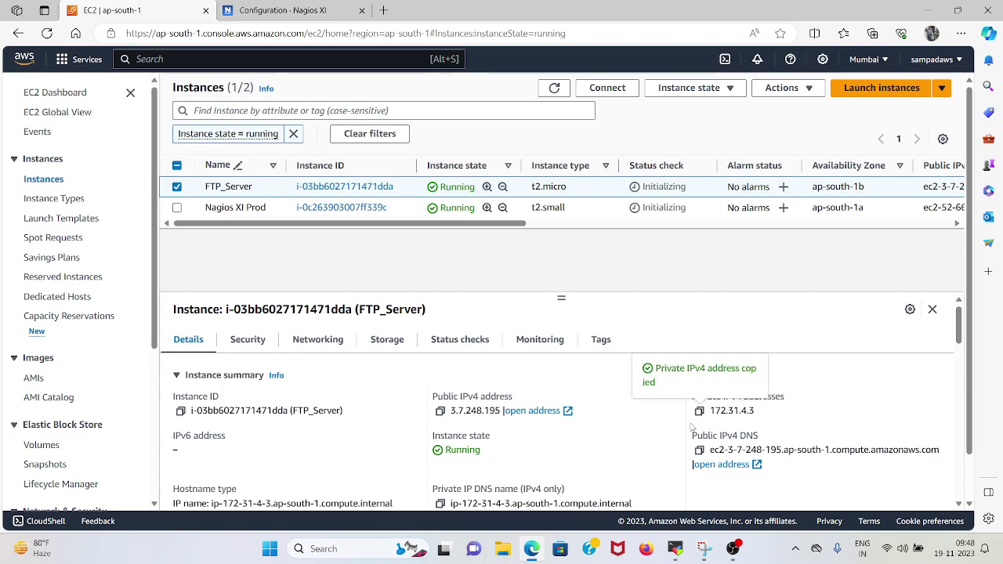
Enter 172.31.4.3 as the FTP server address in the Nagios XI wizard and continue to step 2.
{"action": "left_click", "coordinate": [272, 10]}
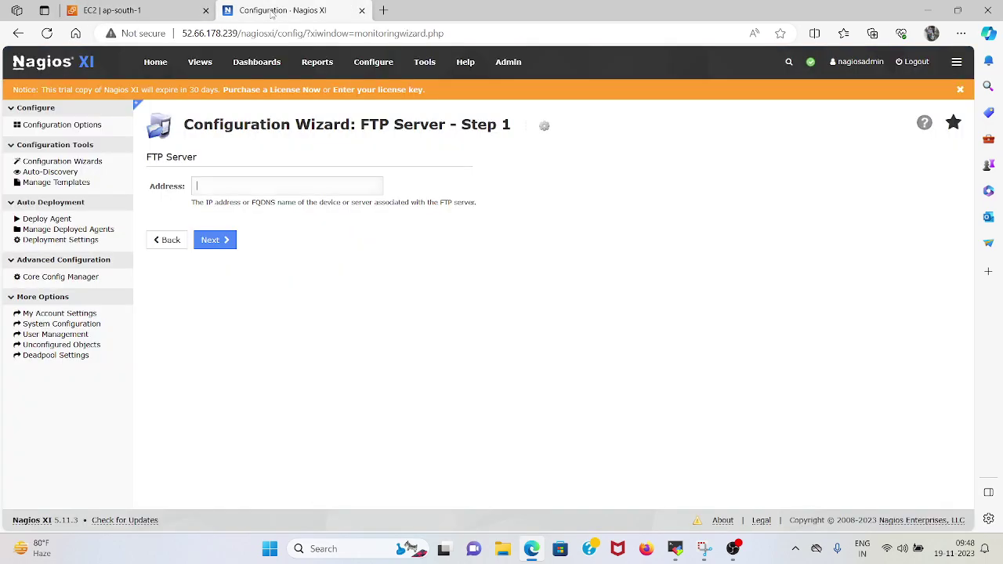
{"action": "left_click", "coordinate": [215, 188]}
{"action": "key", "text": "ctrl+v"}
{"action": "left_click", "coordinate": [211, 239]}
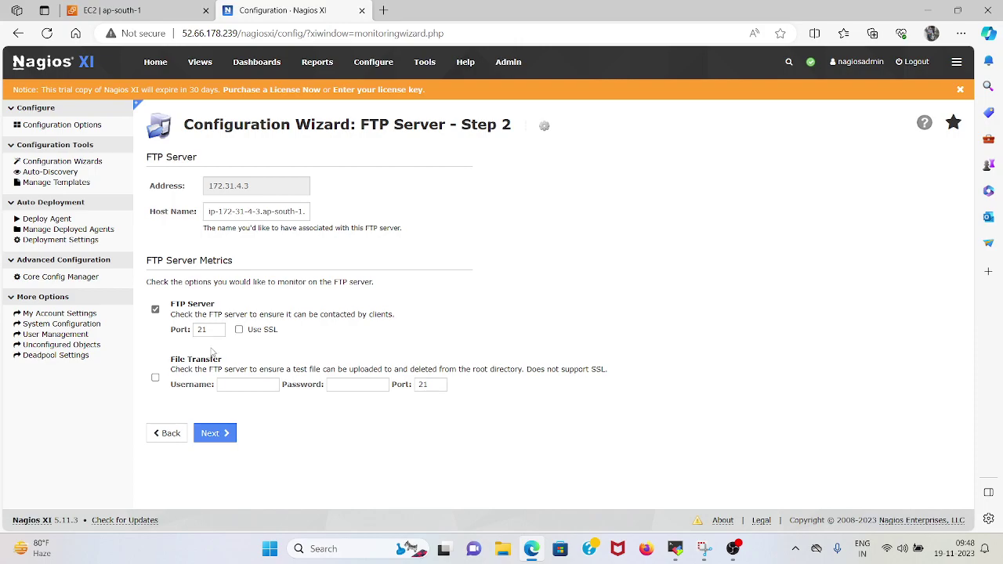
Enable the File Transfer check with the FTP account's username and password, and finish the wizard with the default monitoring settings.
{"action": "left_click", "coordinate": [155, 377]}
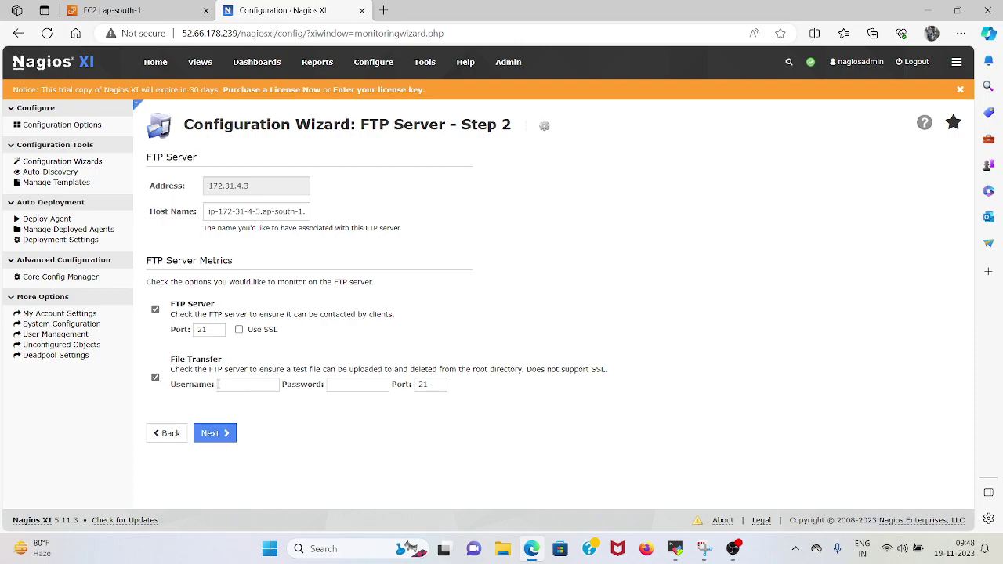
{"action": "left_click", "coordinate": [230, 381]}
{"action": "left_click", "coordinate": [236, 425]}
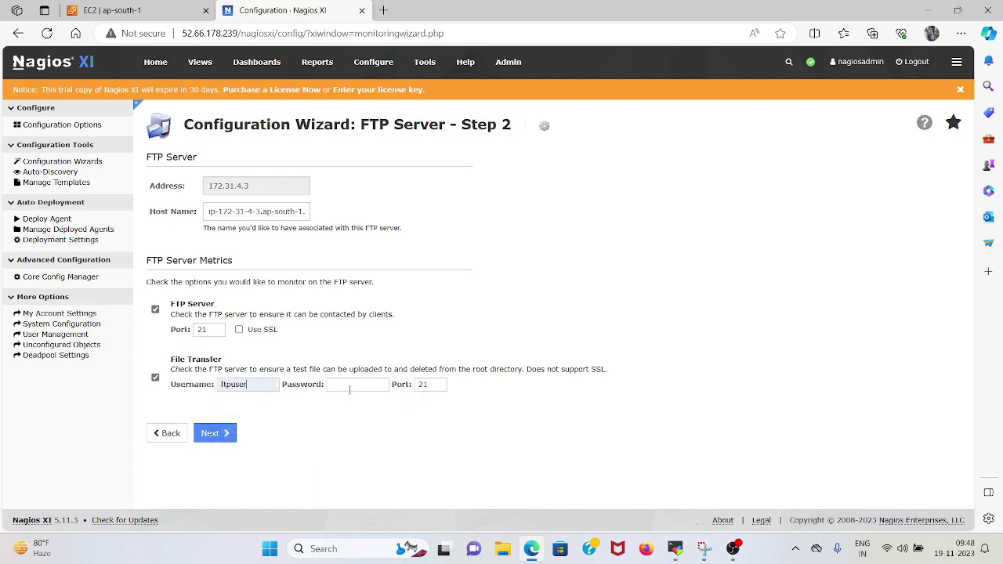
{"action": "left_click", "coordinate": [350, 385]}
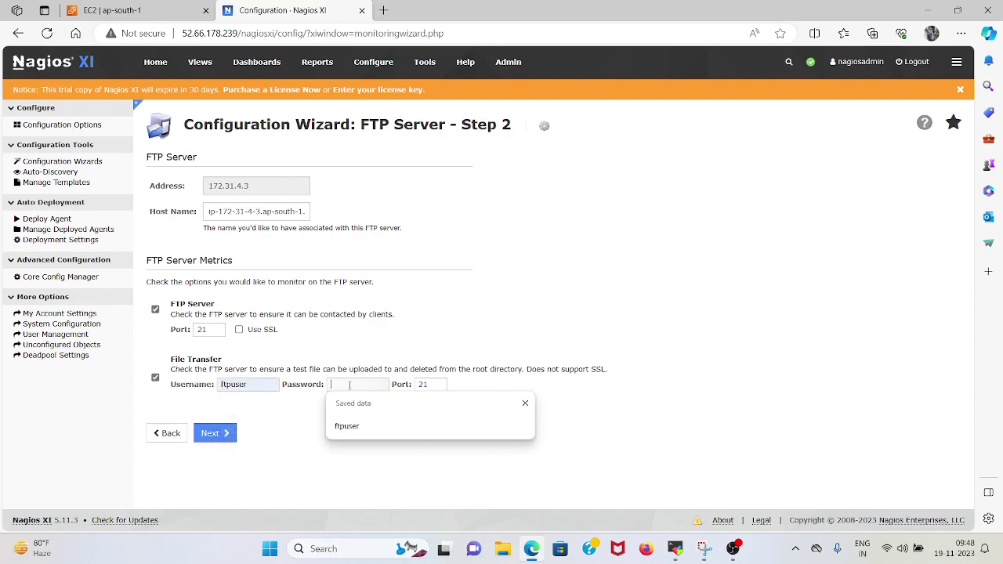
{"action": "left_click", "coordinate": [336, 426]}
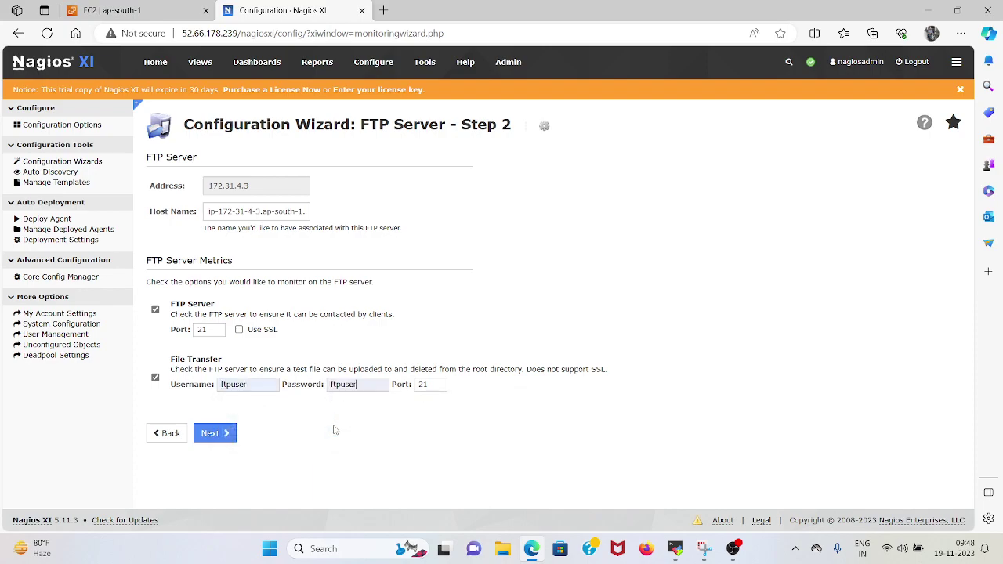
{"action": "left_click", "coordinate": [220, 435]}
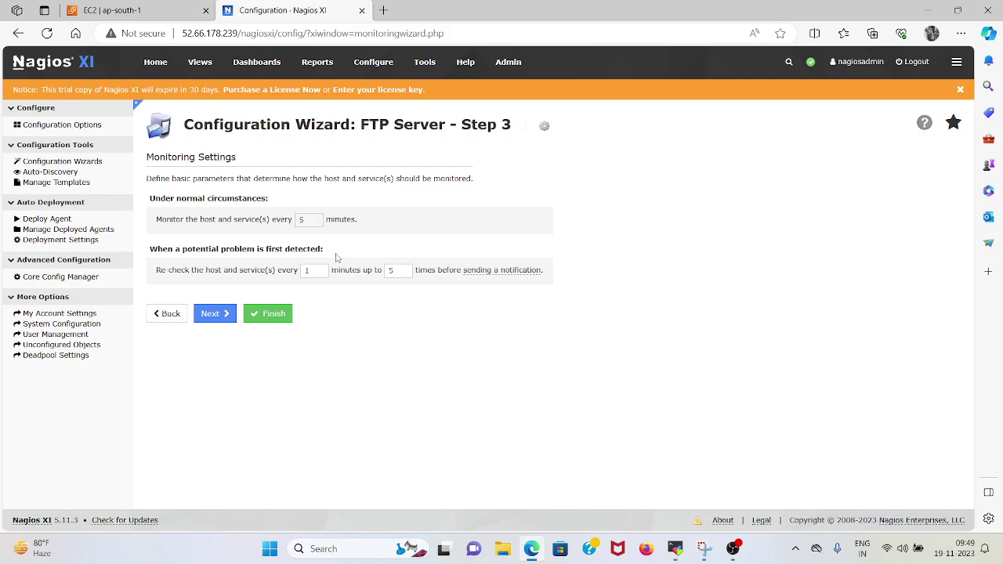
{"action": "left_click", "coordinate": [267, 314]}
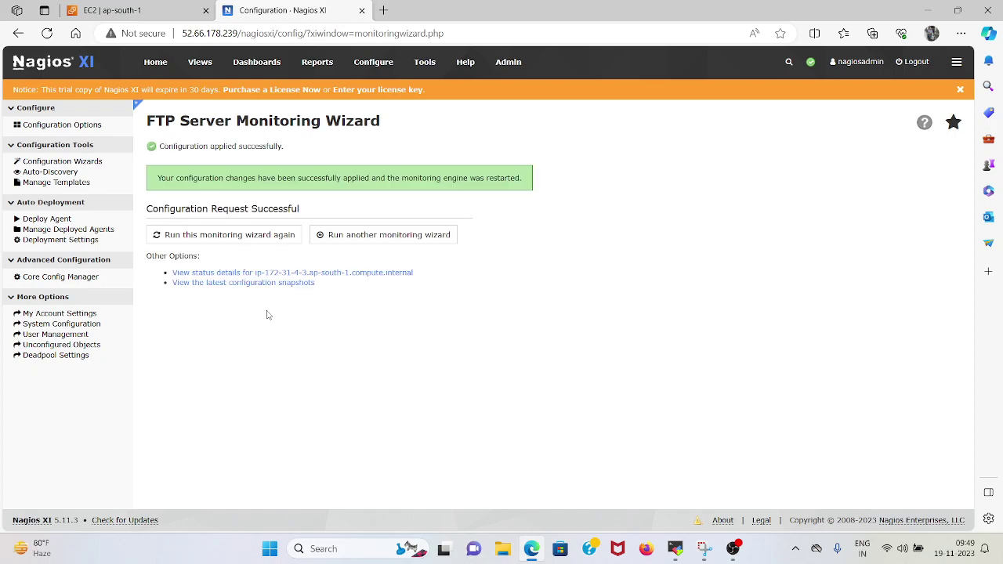
Find the new host ip-172-31-4-3.ap-south-1.compute.internal among the hosts that are up and force an immediate check of its FTP Server service.
{"action": "left_click", "coordinate": [160, 67]}
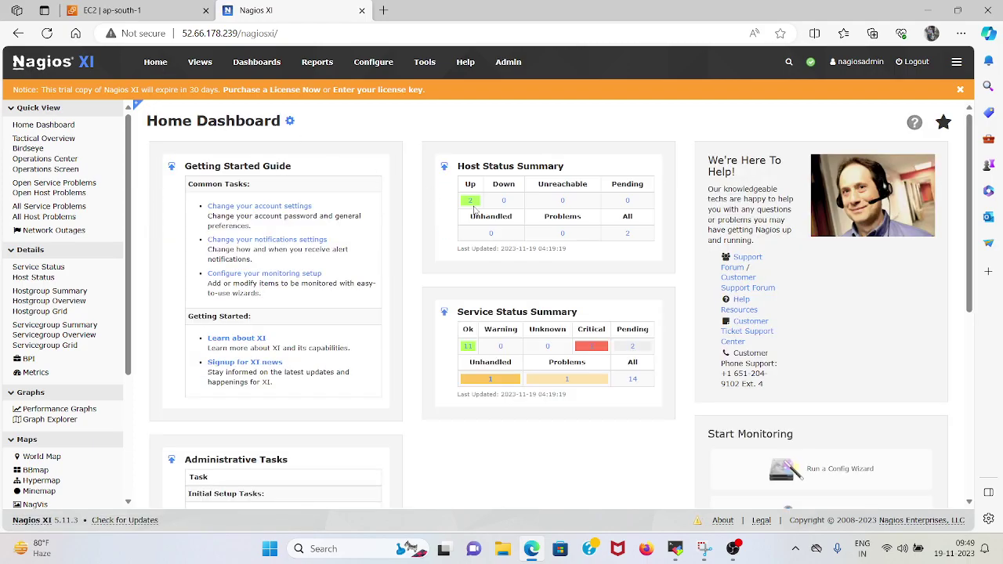
{"action": "left_click", "coordinate": [470, 201]}
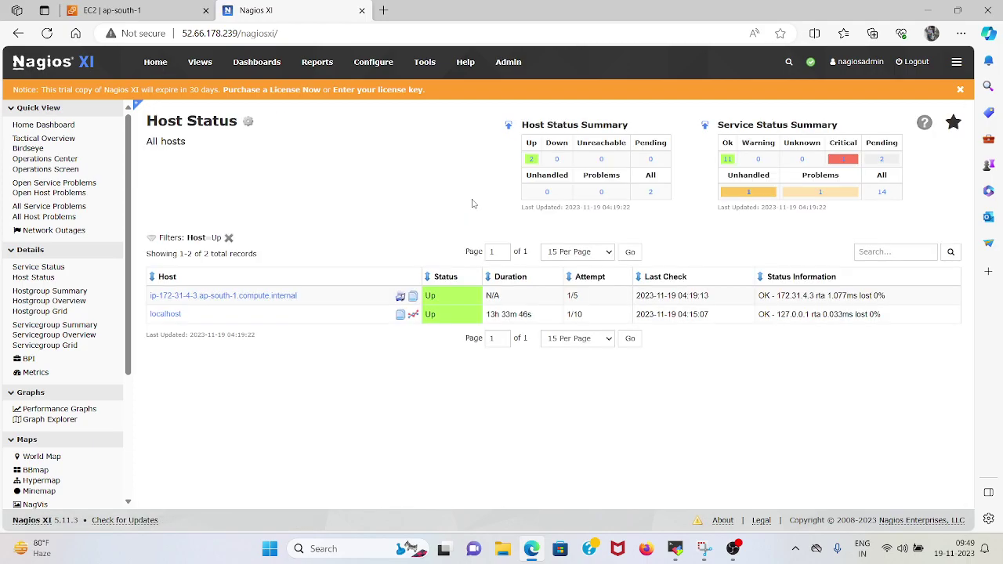
{"action": "left_click", "coordinate": [261, 297]}
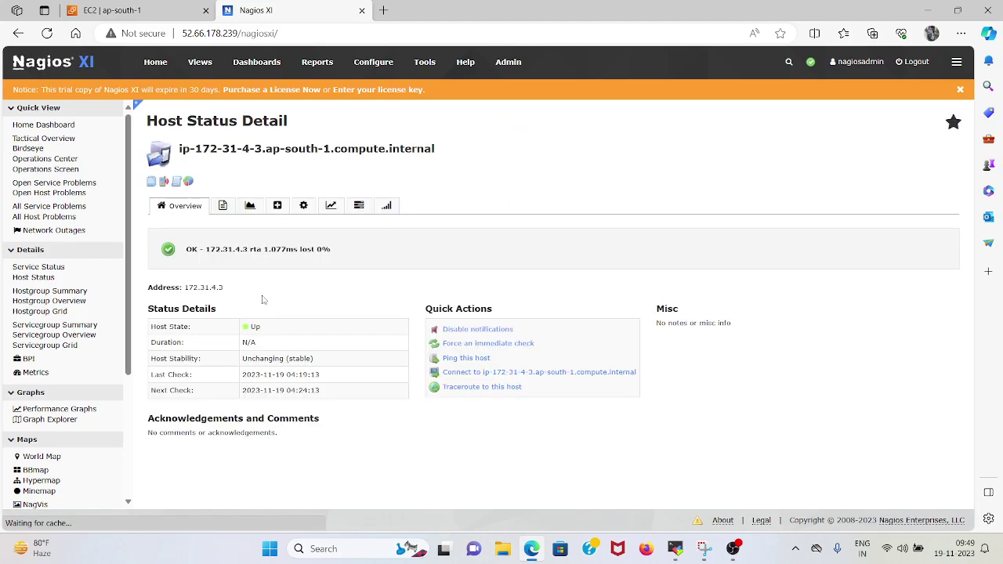
{"action": "left_click", "coordinate": [224, 207]}
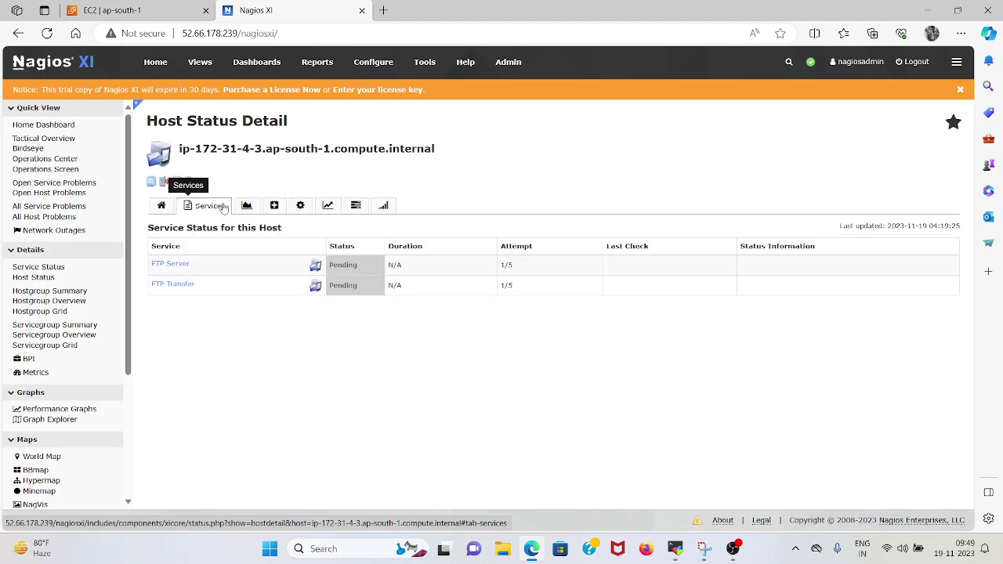
{"action": "left_click", "coordinate": [184, 267]}
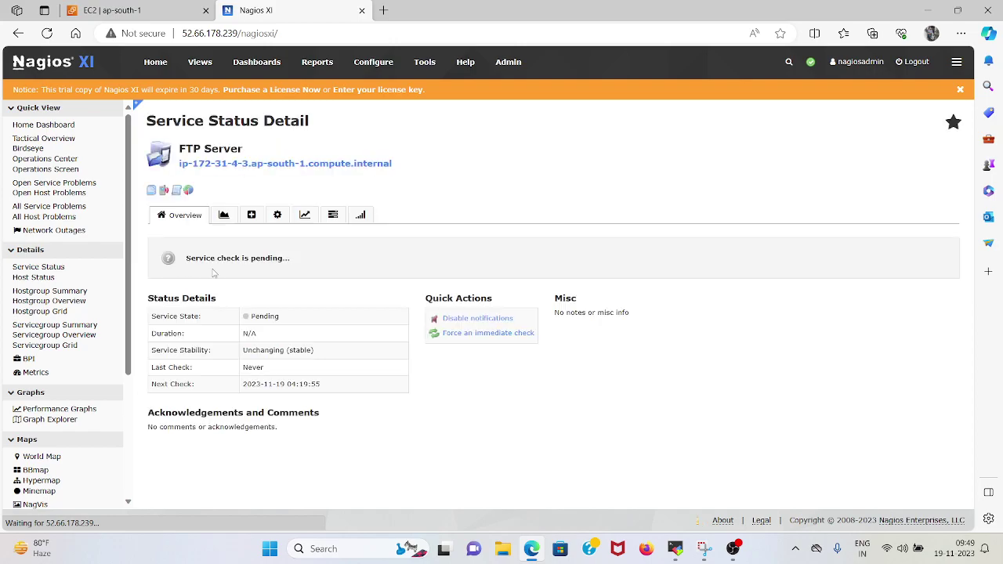
{"action": "left_click", "coordinate": [489, 334]}
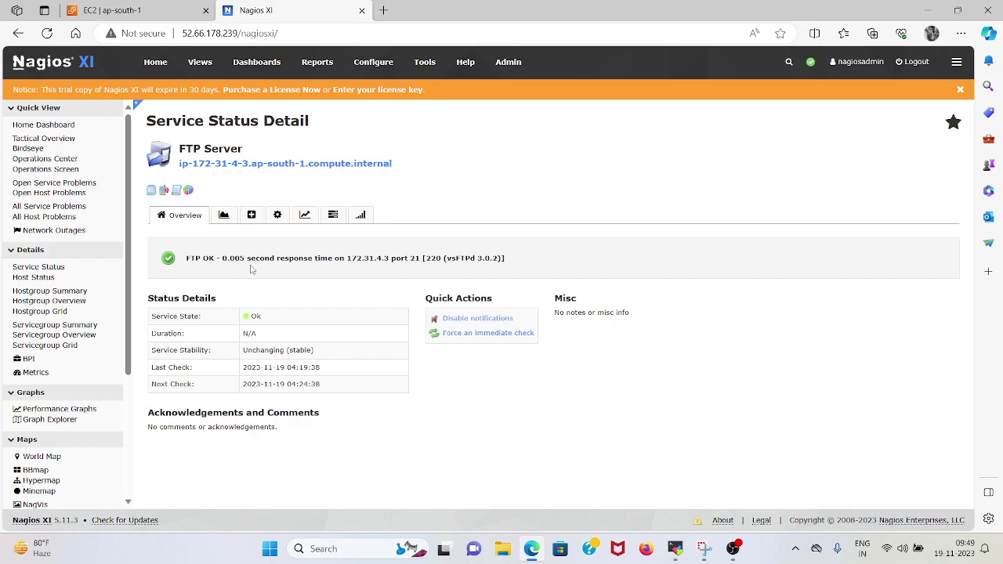
{"action": "left_click_drag", "start_coordinate": [360, 258], "coordinate": [517, 265]}
{"action": "left_click", "coordinate": [527, 272]}
Return to the host's services and force an immediate check of the FTP Transfer service.
{"action": "left_click", "coordinate": [231, 164]}
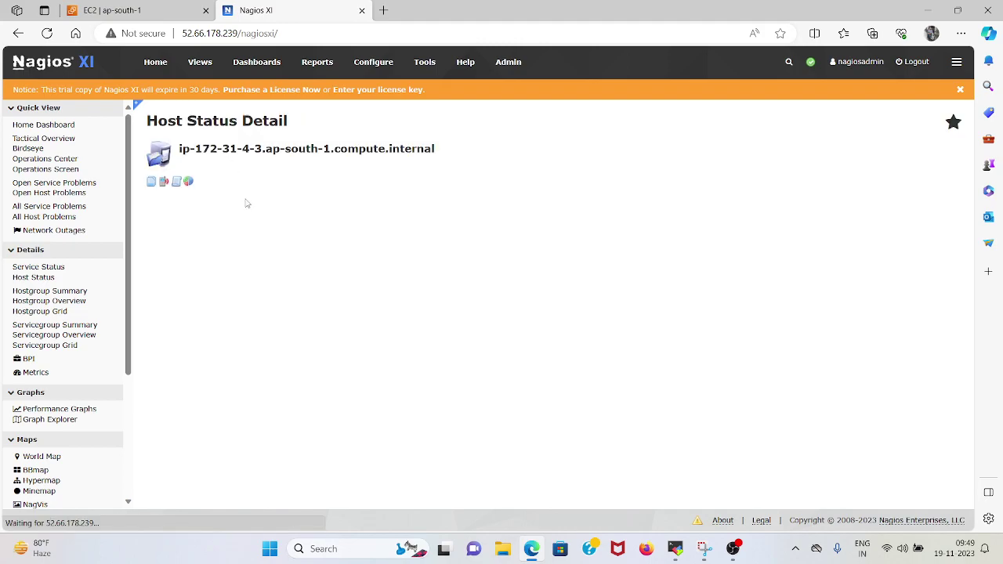
{"action": "left_click", "coordinate": [223, 205]}
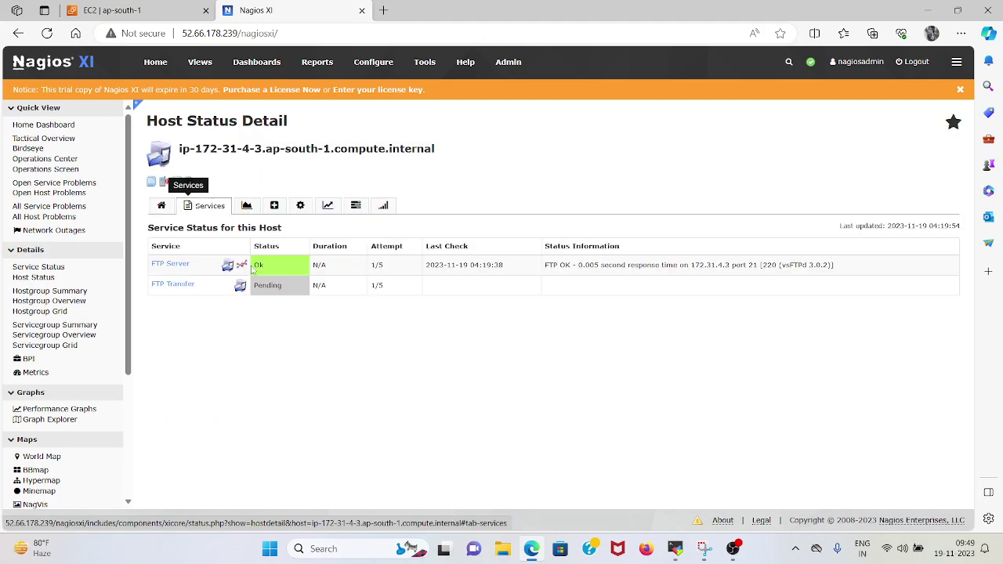
{"action": "left_click", "coordinate": [185, 286]}
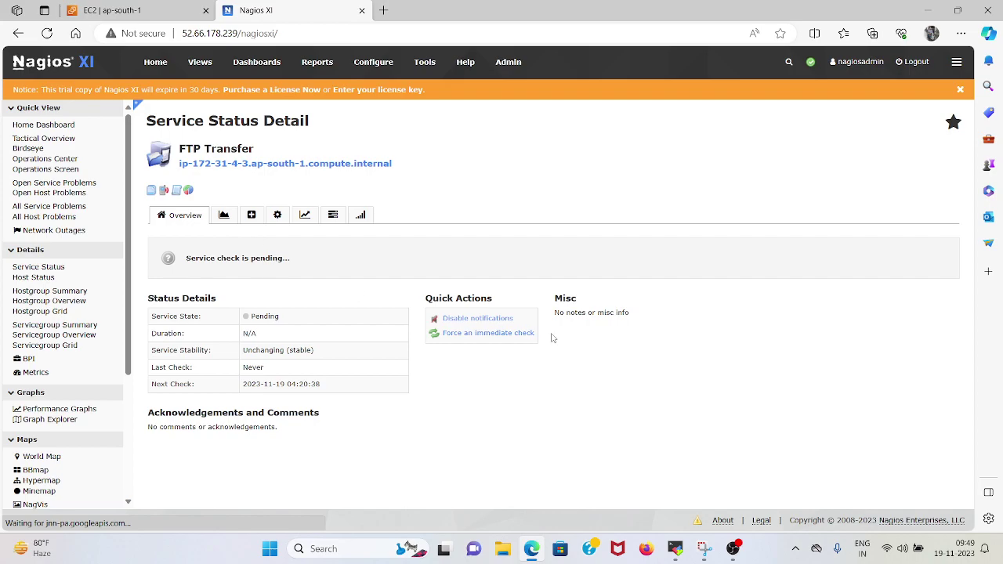
{"action": "left_click", "coordinate": [483, 336]}
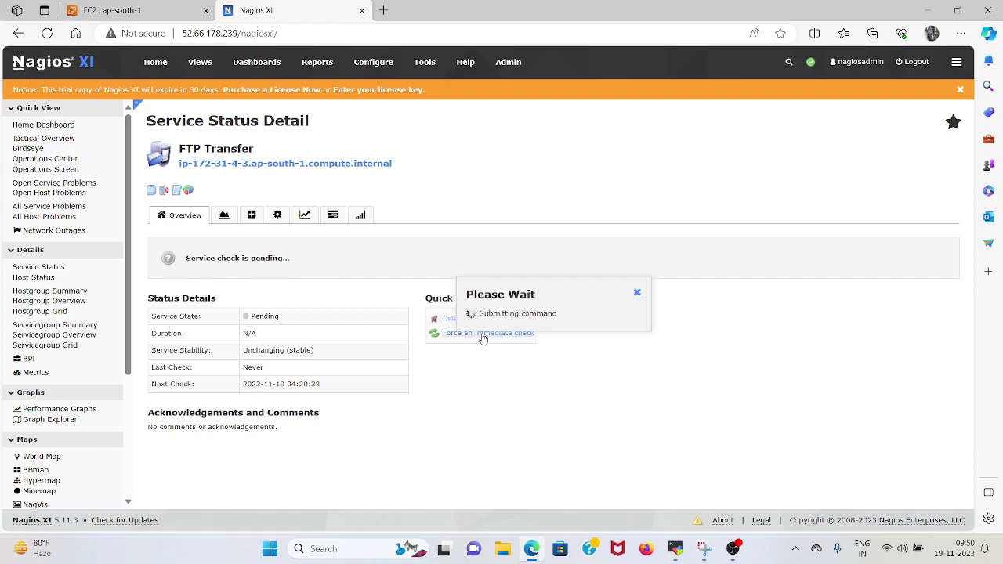